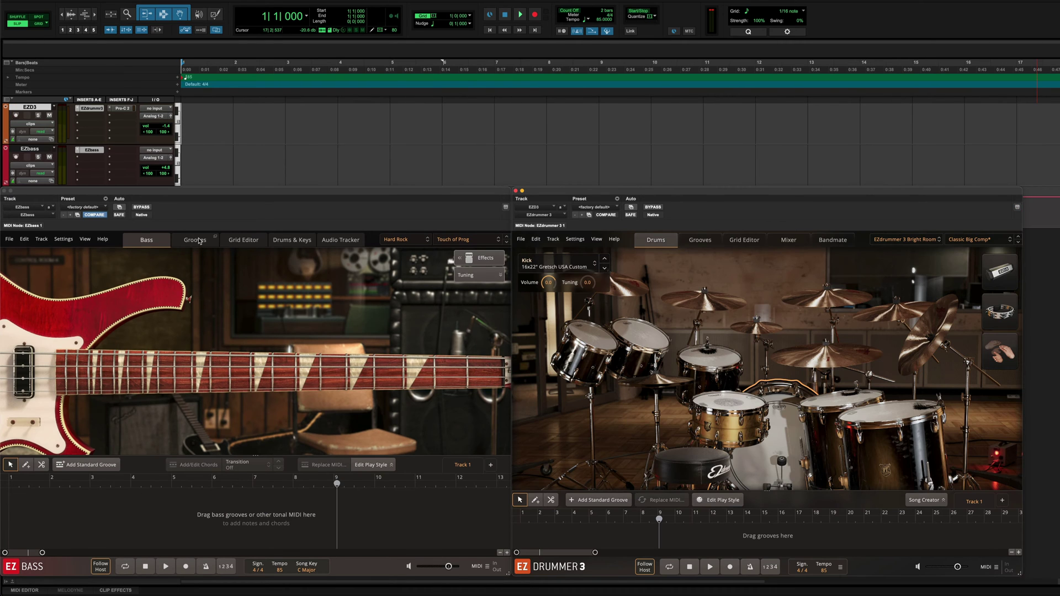
Place the EBX Hard Rock Chorus 04 groove at the start of EZbass's song track and play it back
left_click(199, 241)
left_click_drag(325, 414, 16, 499)
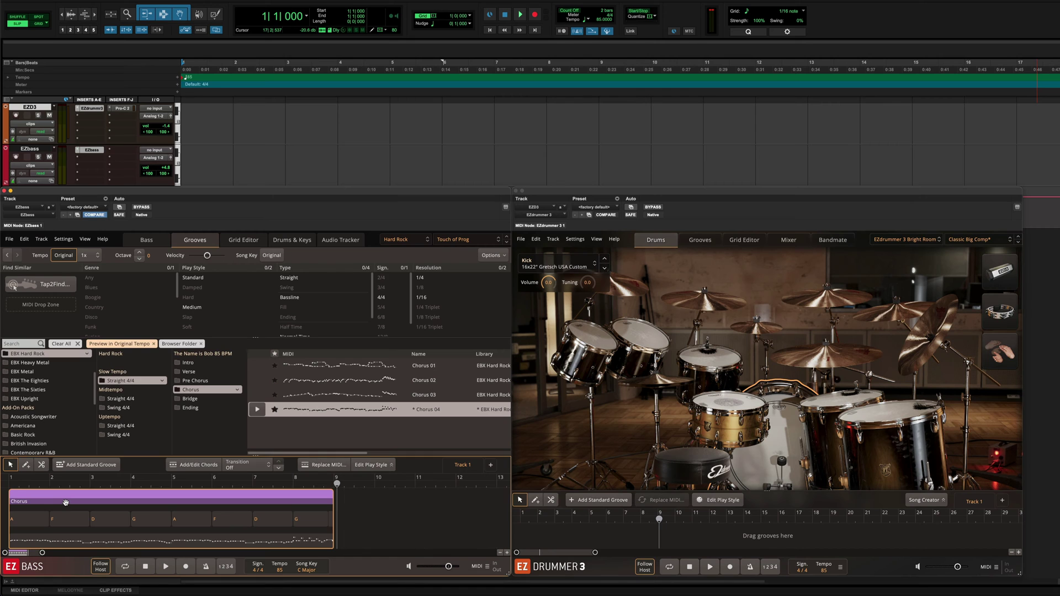
key("space")
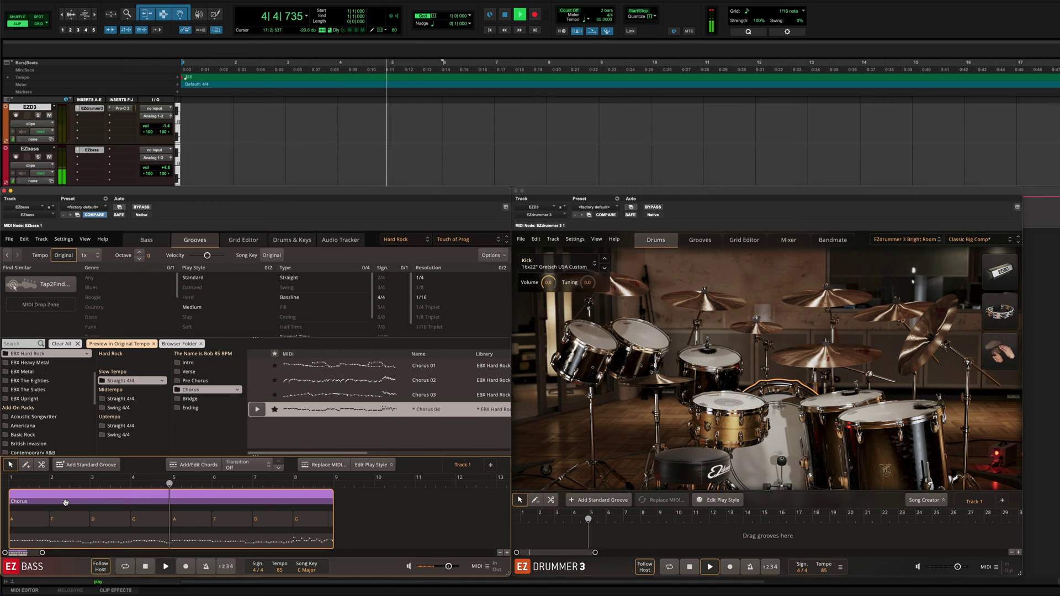
key("space")
Feed the EZbass Chorus clip to EZdrummer's Bandmate and preview the drums it generates
left_click(831, 241)
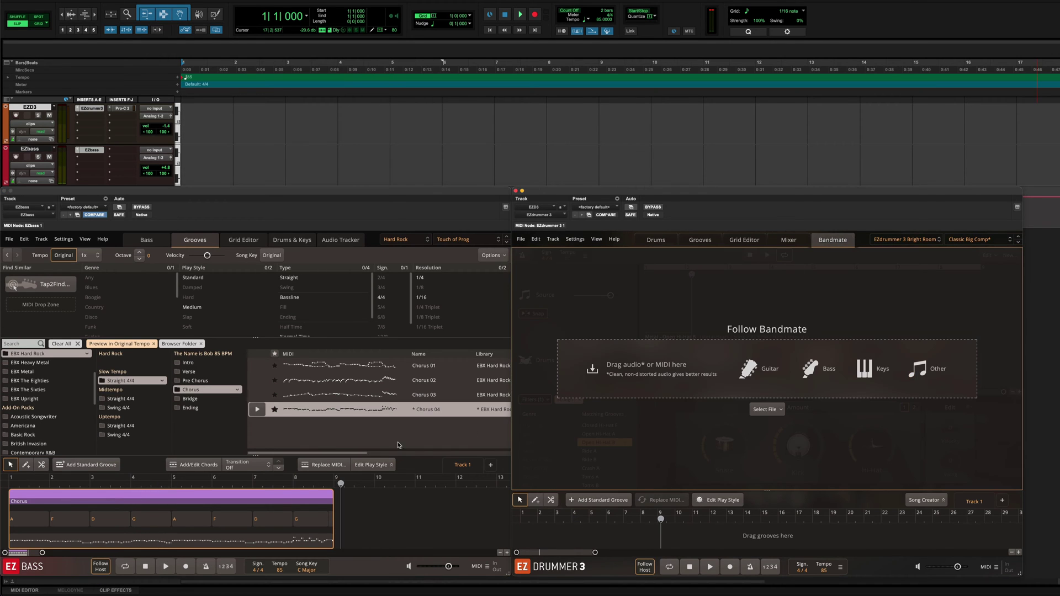
left_click_drag(280, 493, 762, 361)
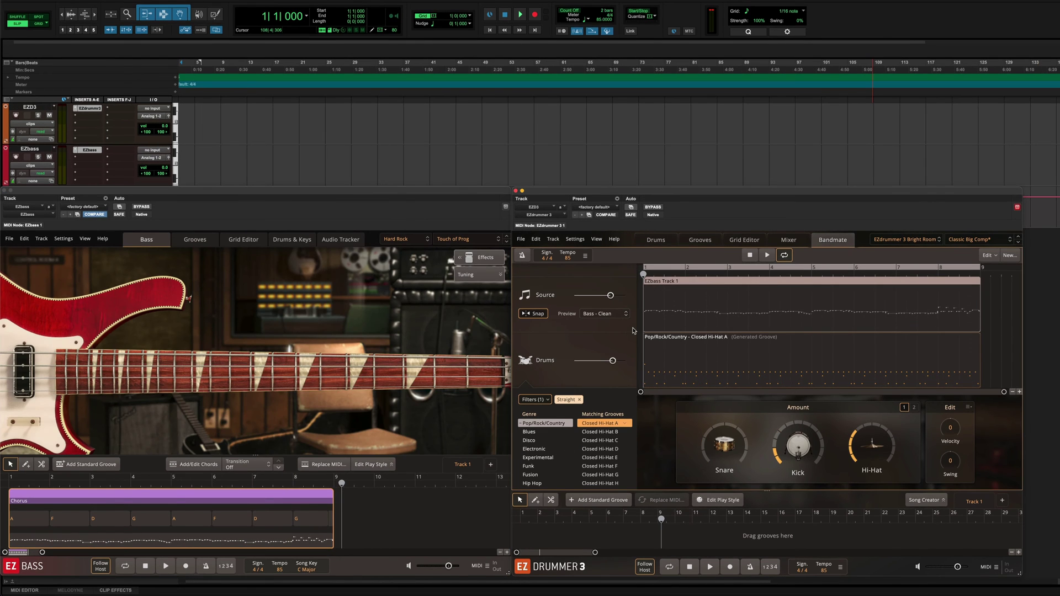
key("space")
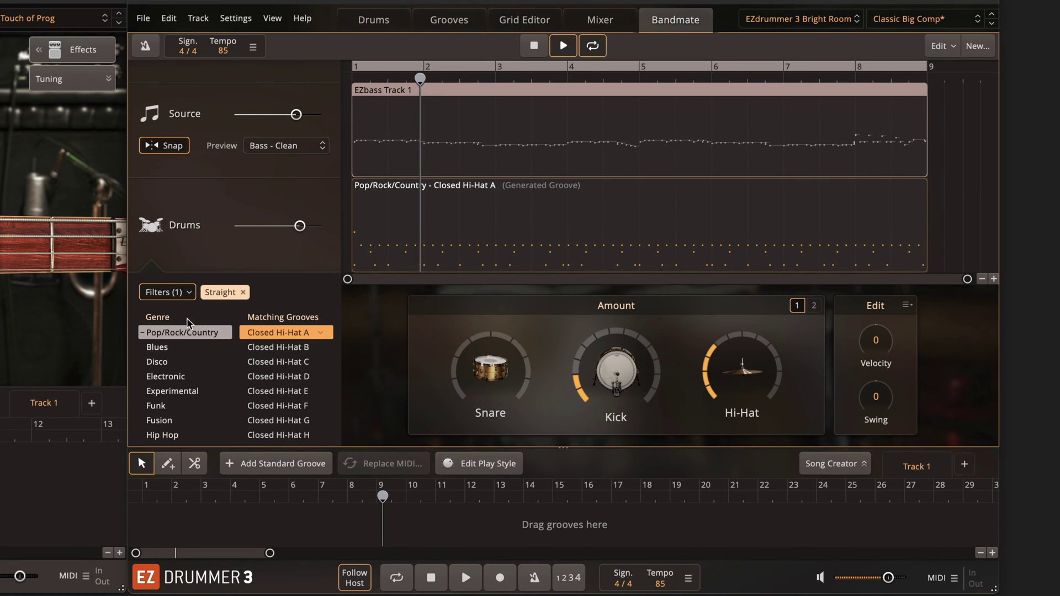
Show Metal grooves, pick Open Hi-Hat B, and audition it together with the bass
scroll(188, 366, "down", 2)
left_click(183, 420)
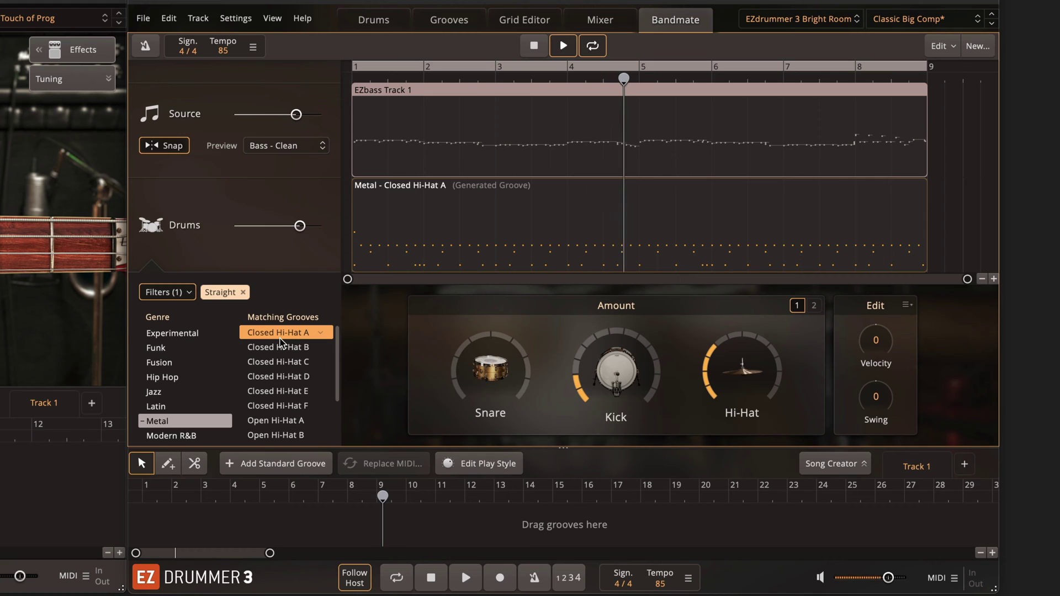
key("space")
left_click(276, 435)
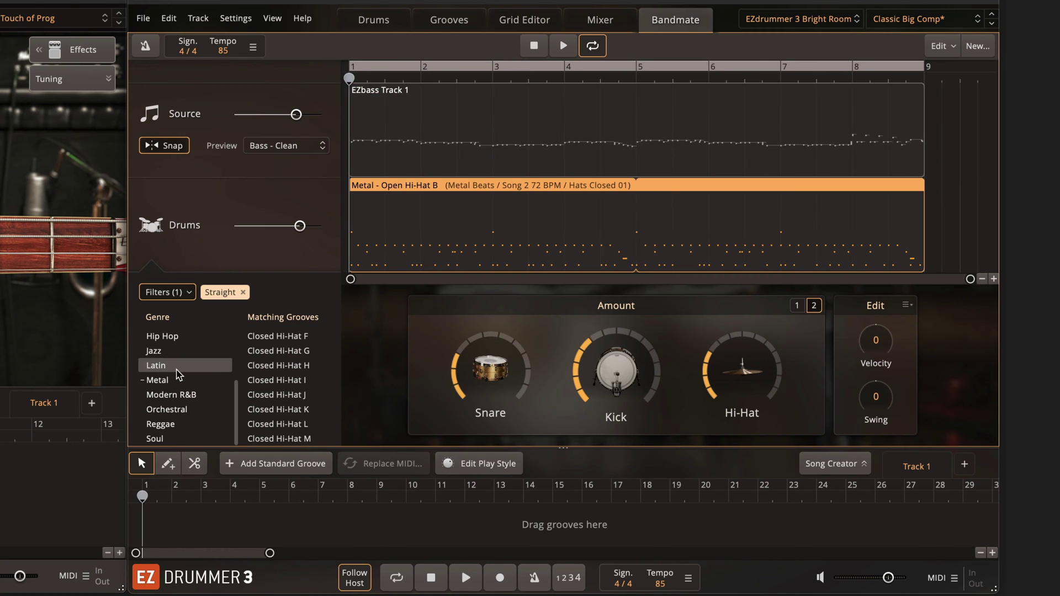
scroll(287, 386, "down", 5)
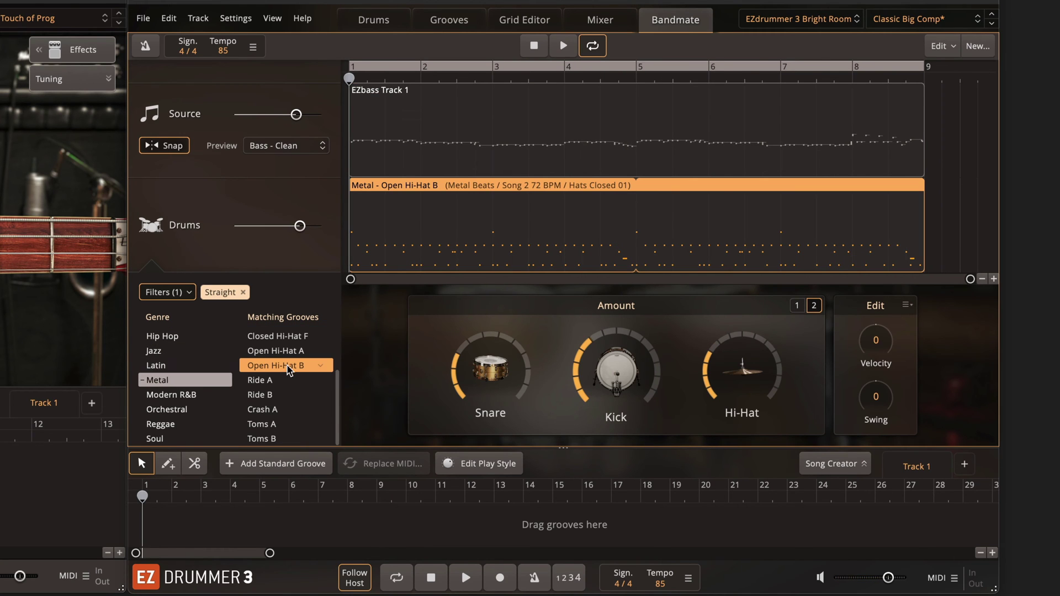
key("space")
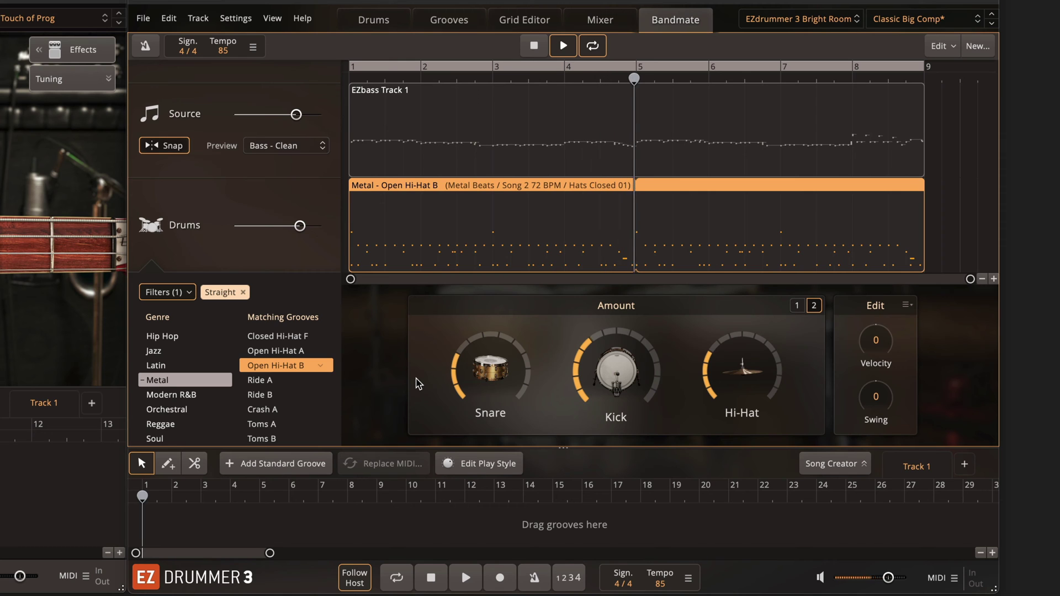
key("space")
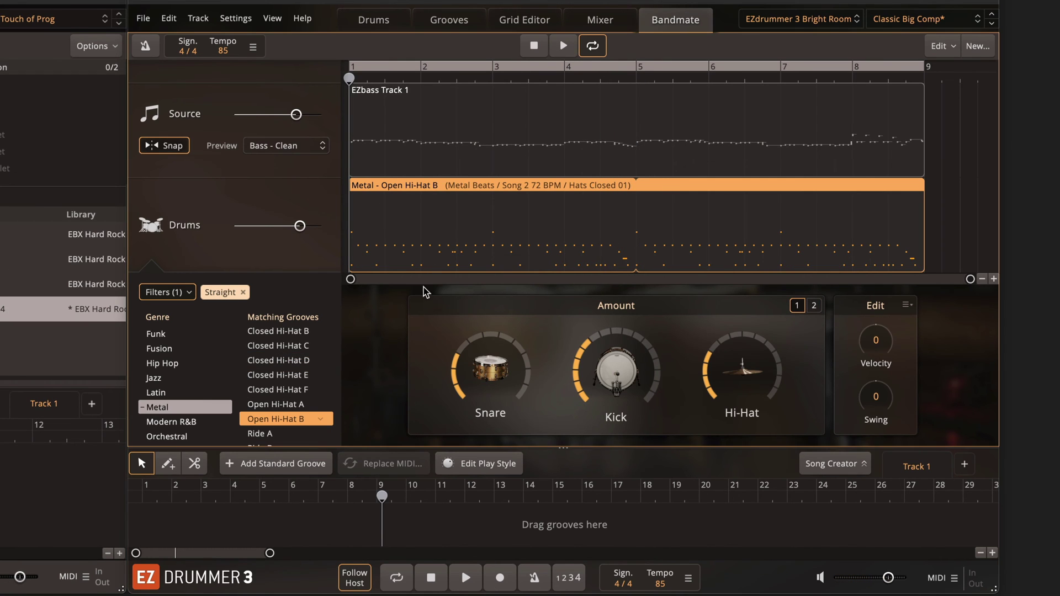
Drop the generated Metal drum groove at bar 1 and move its MIDI onto the Pro Tools EZD3 track
left_click_drag(425, 292, 141, 510)
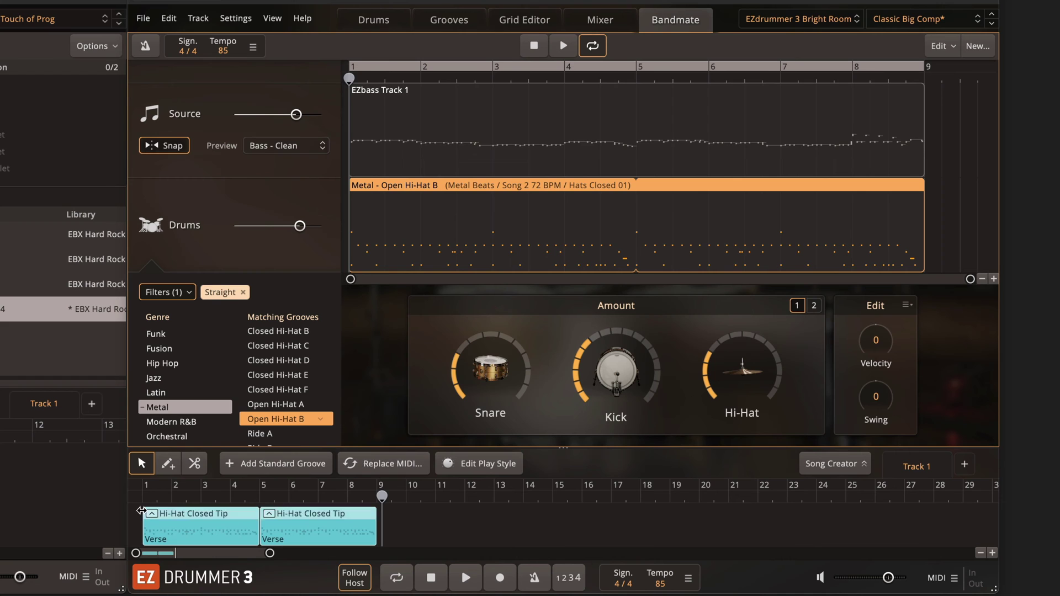
scroll(429, 505, "right", 2)
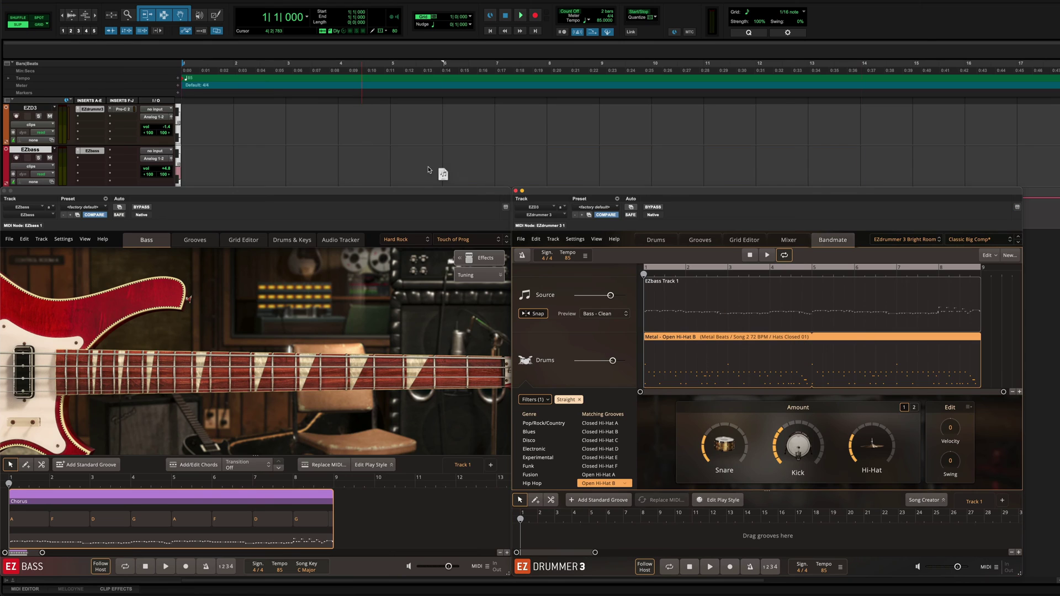
left_click_drag(438, 172, 187, 130)
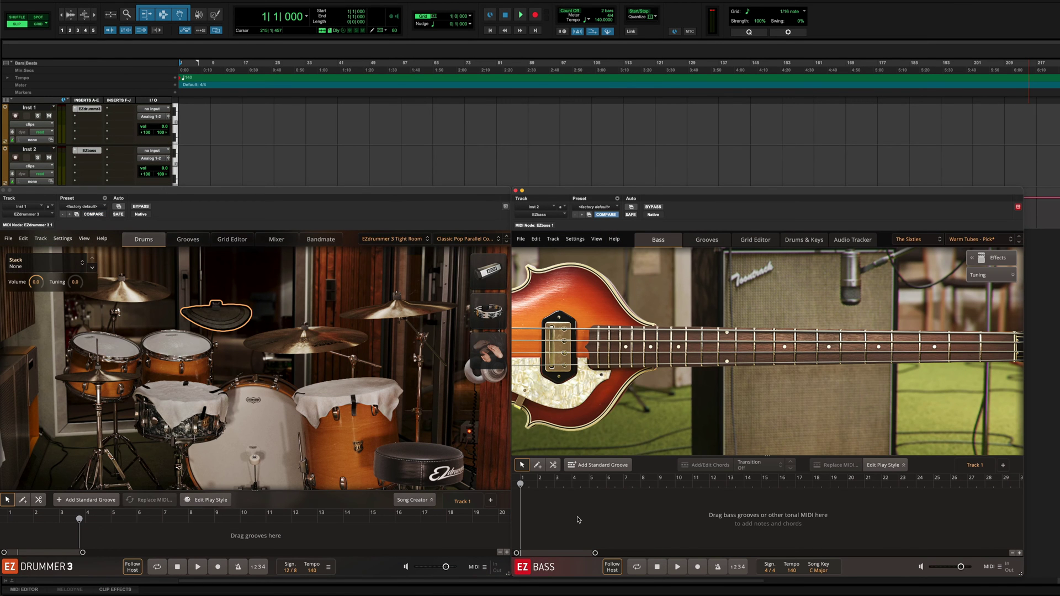
Preview the Pre Chorus 02 drum groove and place it at bar 1 of EZdrummer's song track
left_click(187, 239)
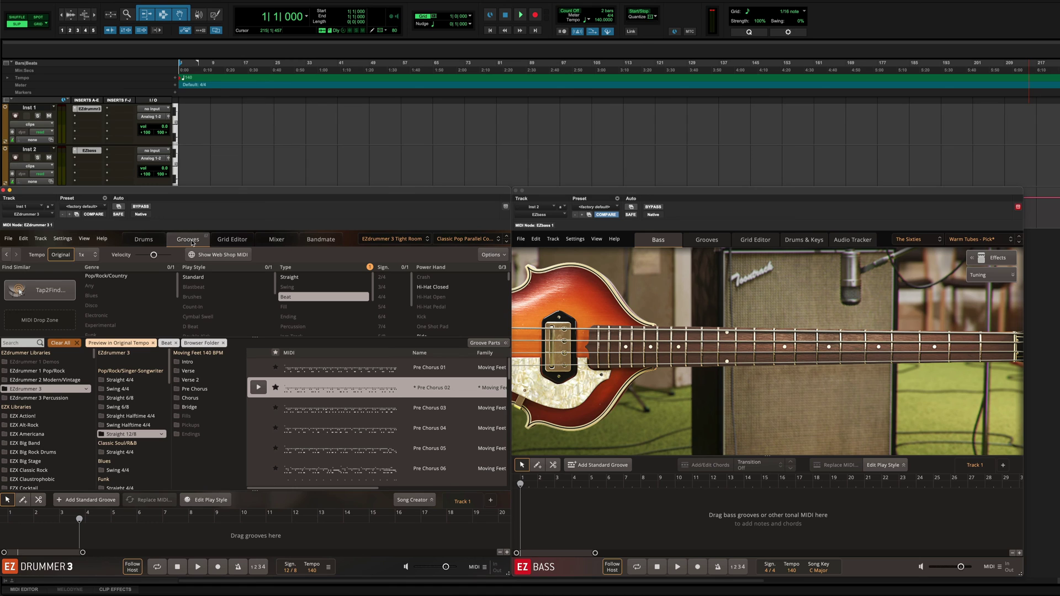
left_click(258, 388)
left_click(259, 389)
left_click_drag(312, 400, 70, 539)
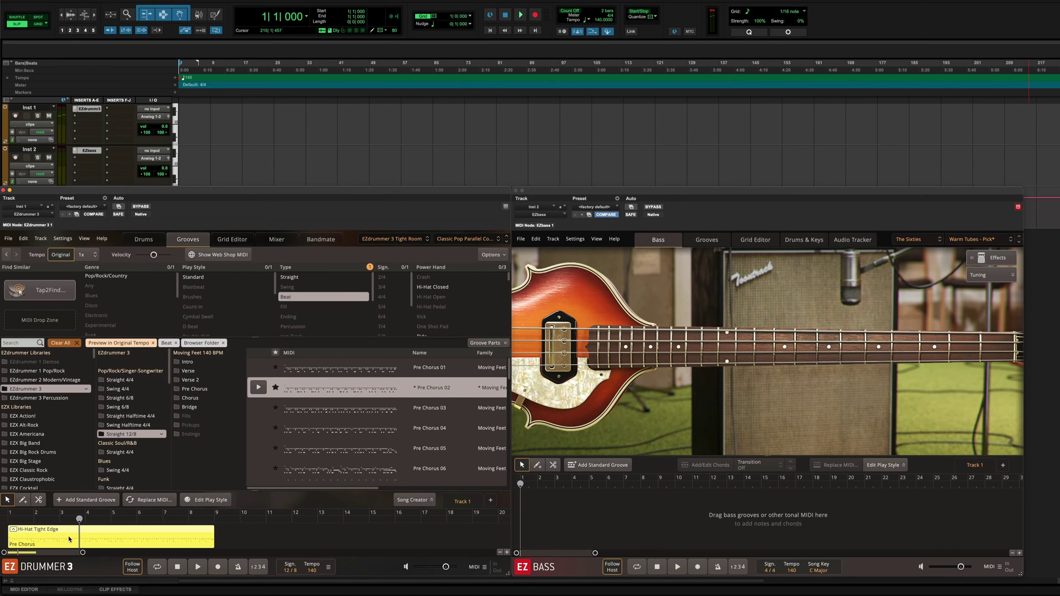
left_click(801, 241)
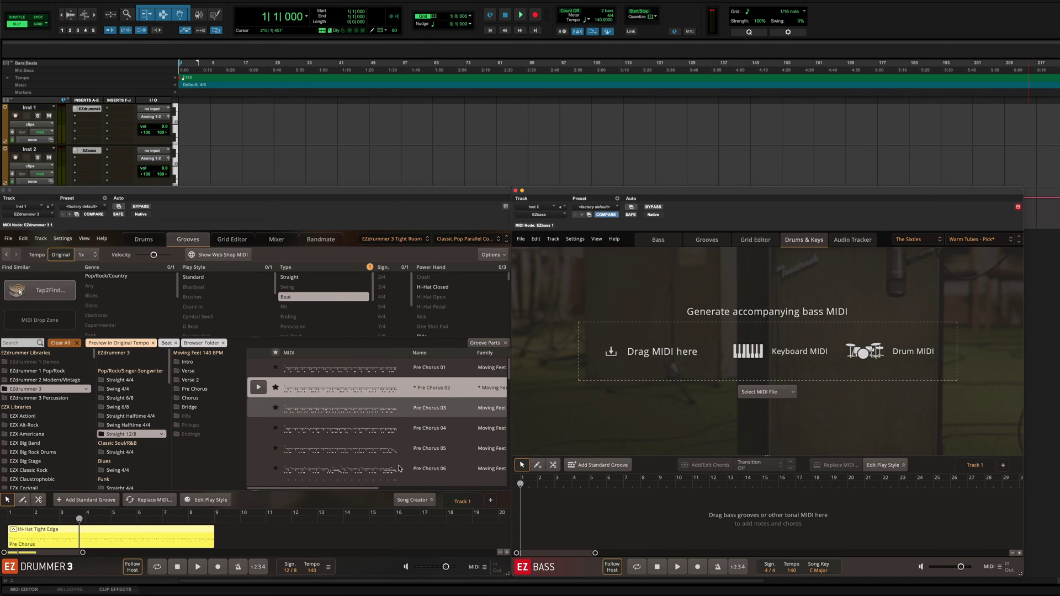
Generate bass lines from the Pre Chorus drum clip, audition all four, and place the third on the song track
left_click_drag(199, 543, 783, 352)
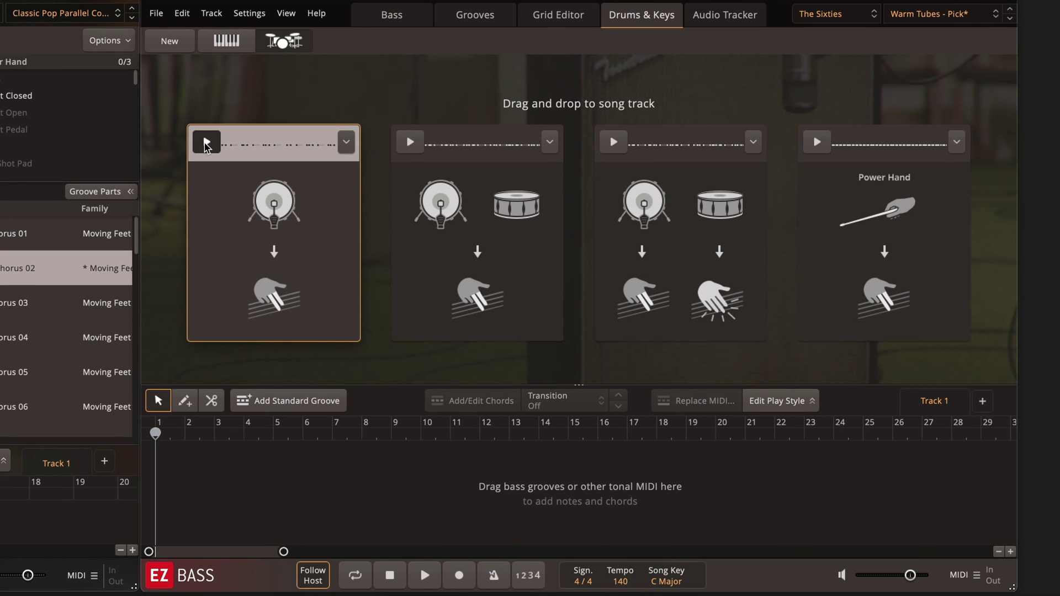
left_click(206, 142)
left_click(206, 145)
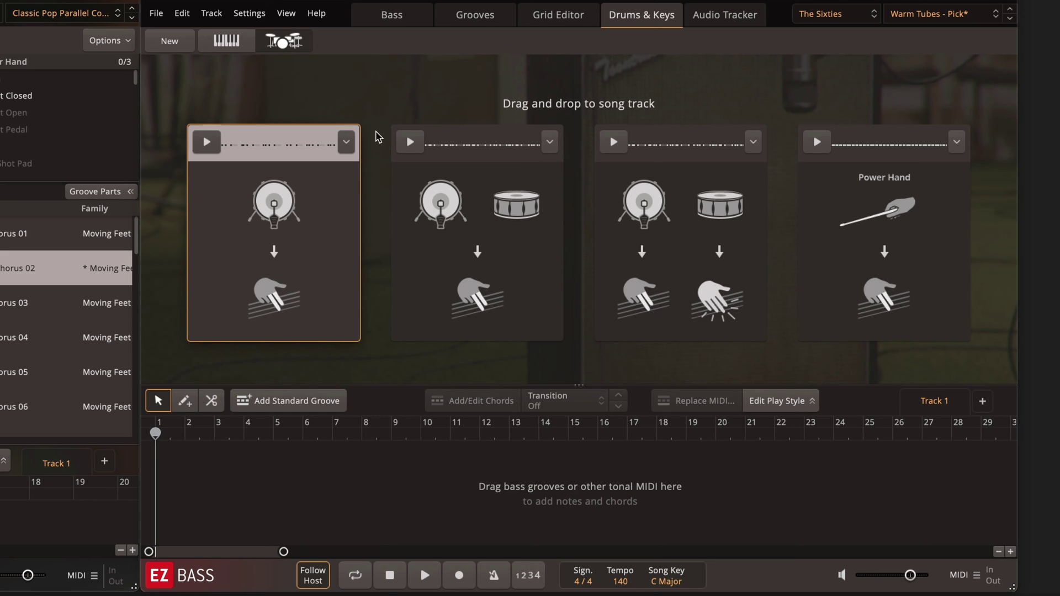
left_click(414, 144)
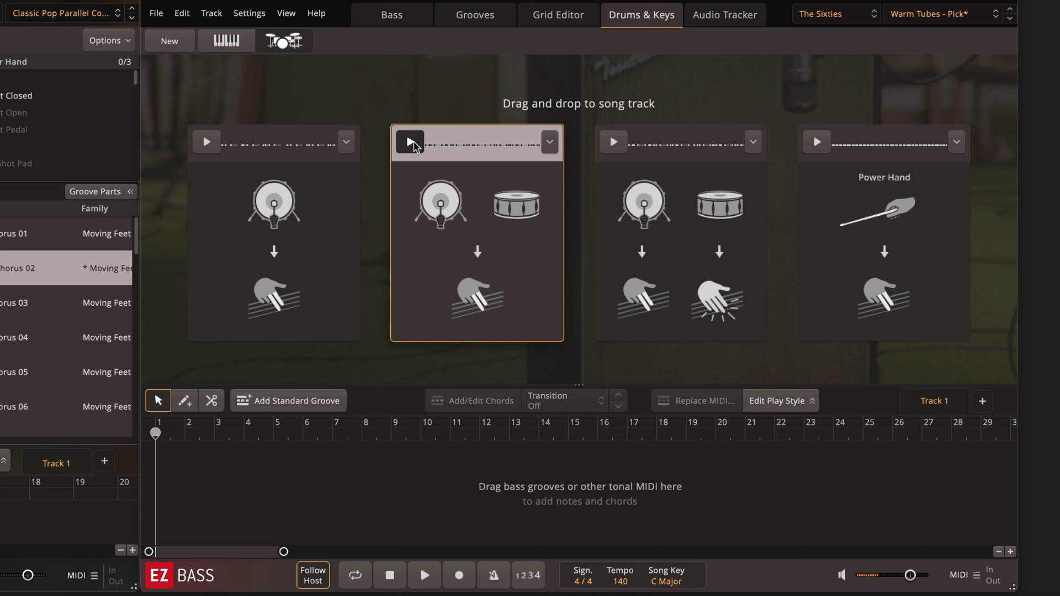
left_click(616, 143)
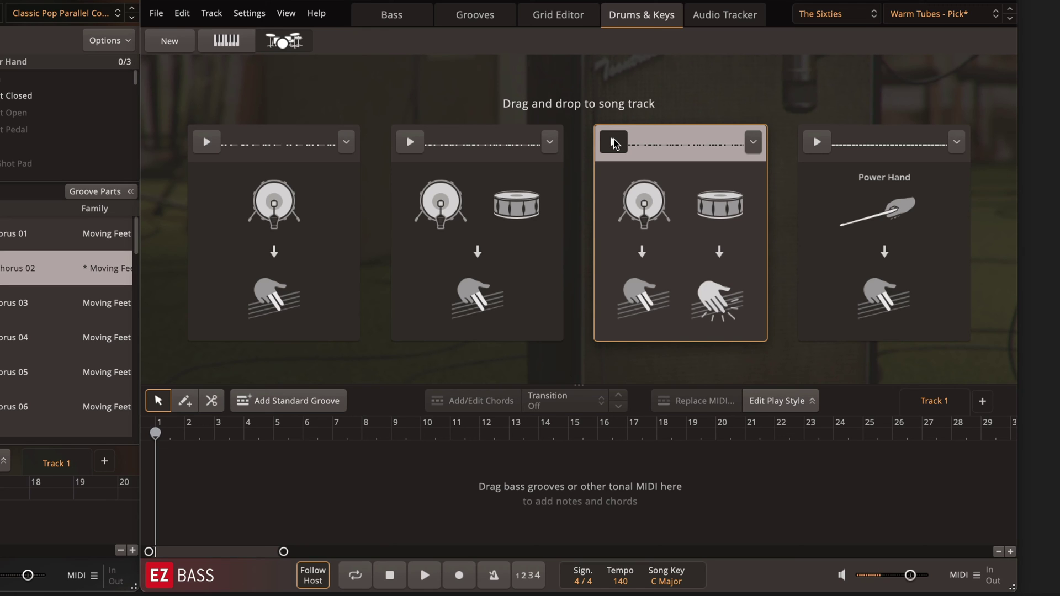
left_click(816, 145)
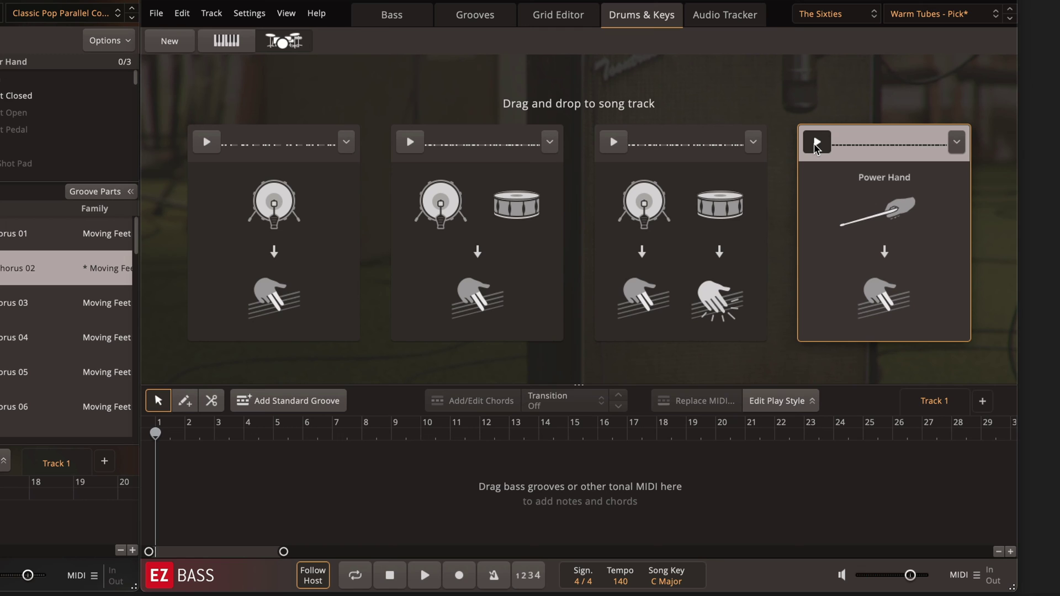
left_click(816, 144)
left_click(660, 192)
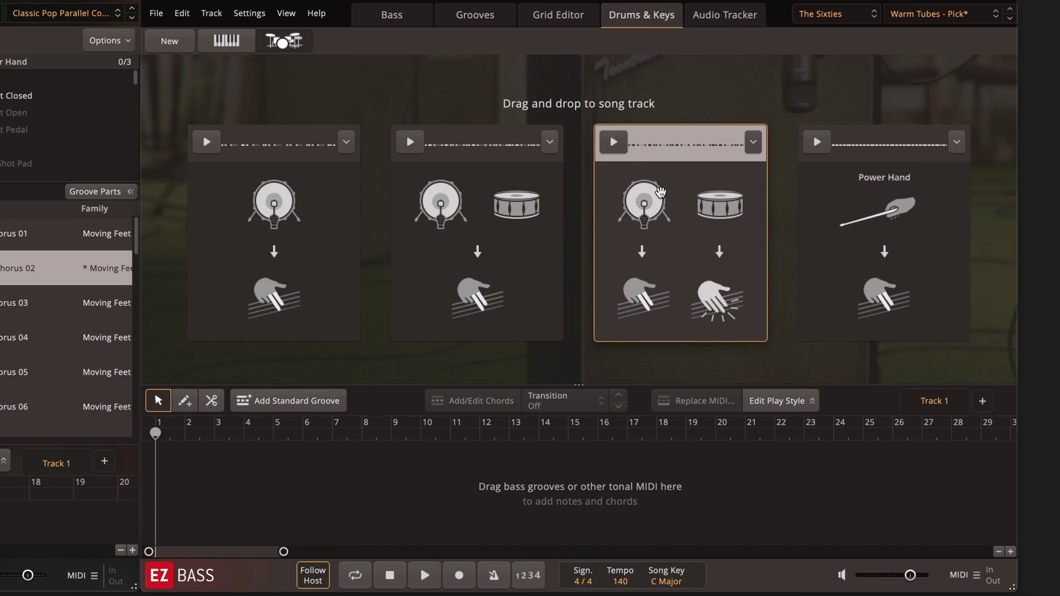
mouse_move(660, 192)
left_mouse_down()
mouse_move(668, 224)
mouse_move(366, 482)
mouse_move(156, 487)
mouse_move(200, 501)
mouse_move(330, 503)
left_mouse_up()
Add a C chord at bar 5, change the bar-3 chord on the chord wheel, and play drums with bass
left_click(162, 411)
left_click(234, 502)
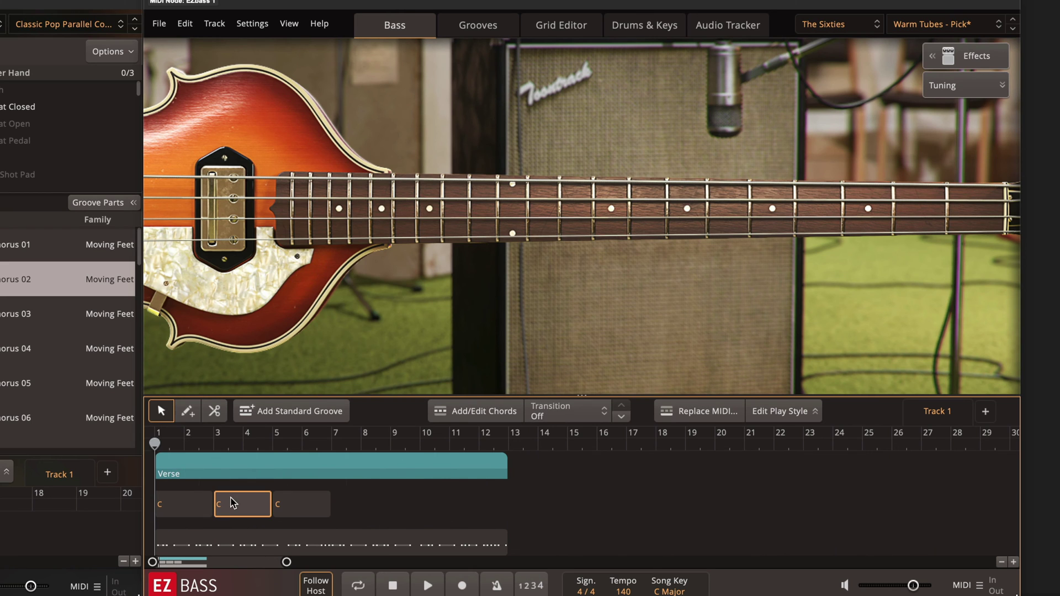
left_click(449, 419)
left_click(275, 349)
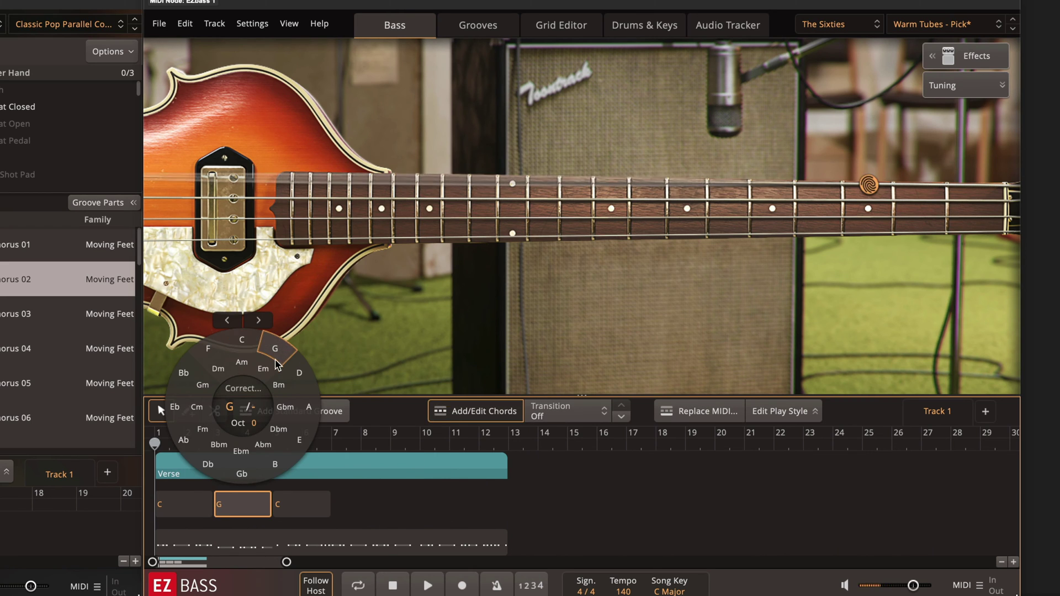
left_click(218, 369)
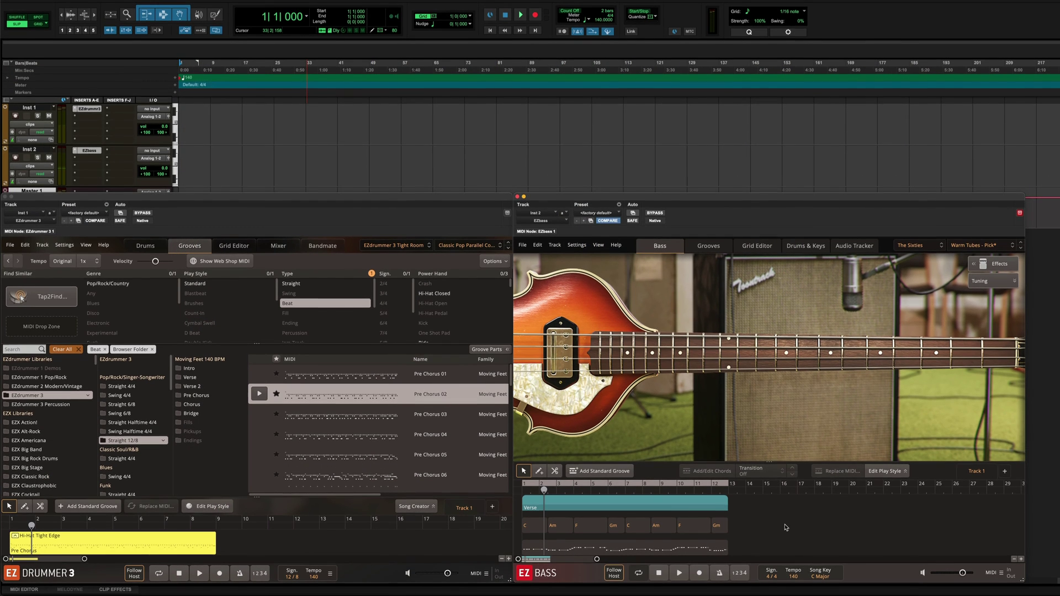
key("space")
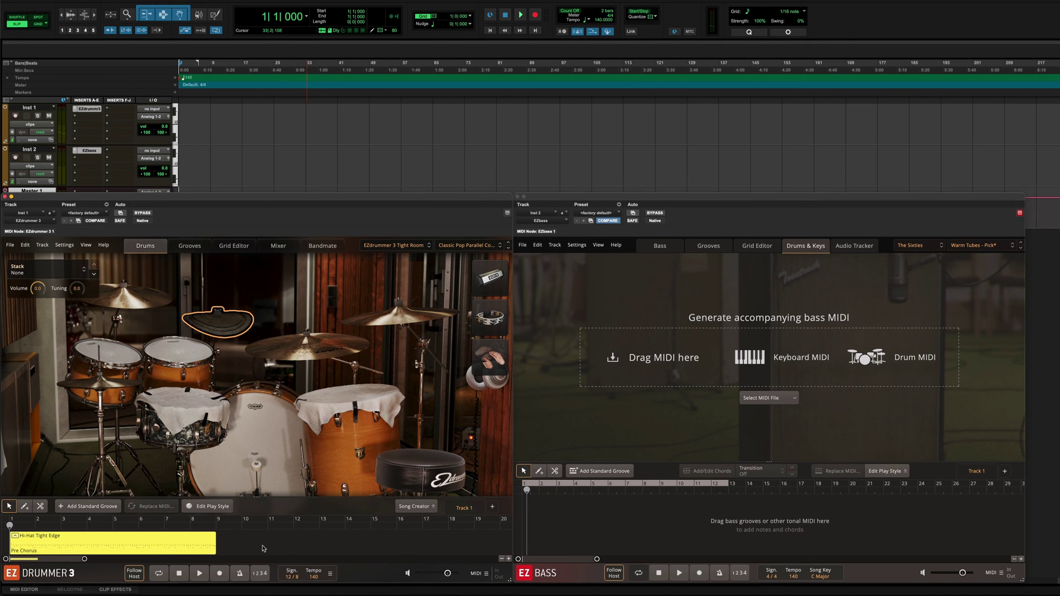
Generate bass lines from the Hi-Hat drum clip and run a Tap2Find search on the first pattern card
left_click_drag(197, 546, 713, 358)
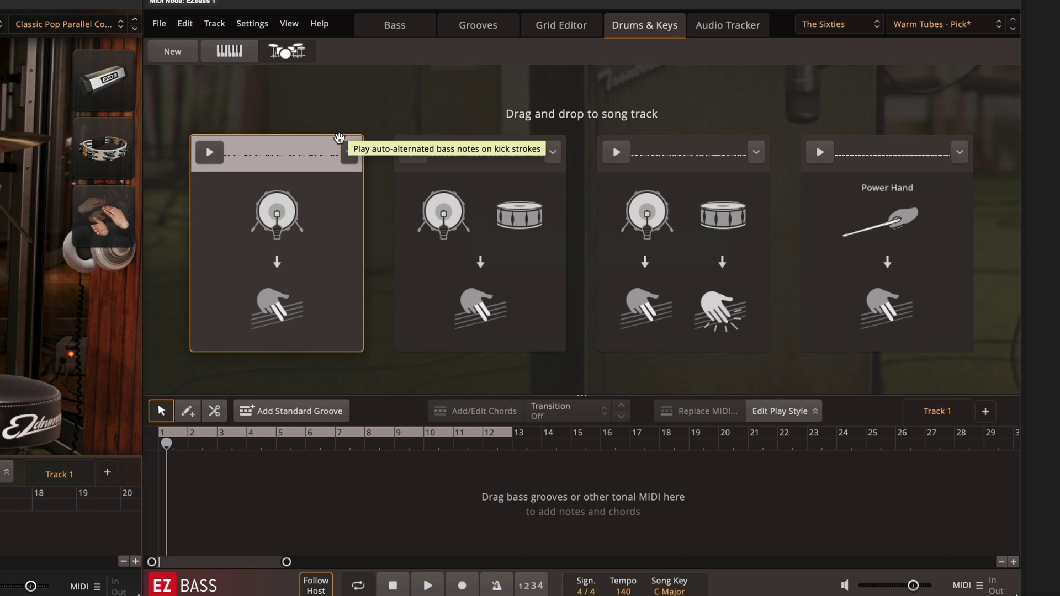
left_click(633, 320)
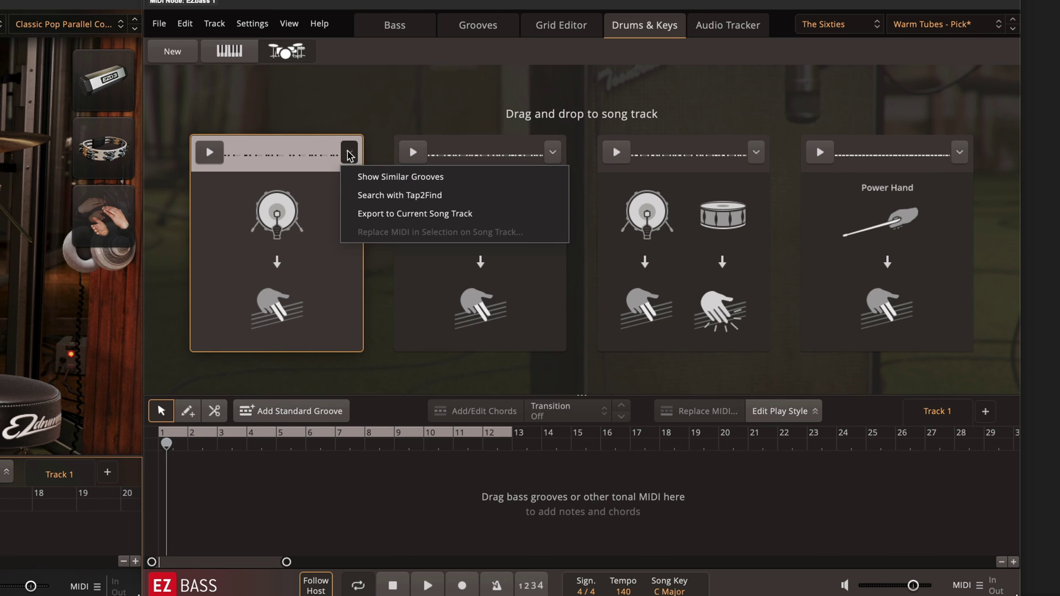
left_click(533, 200)
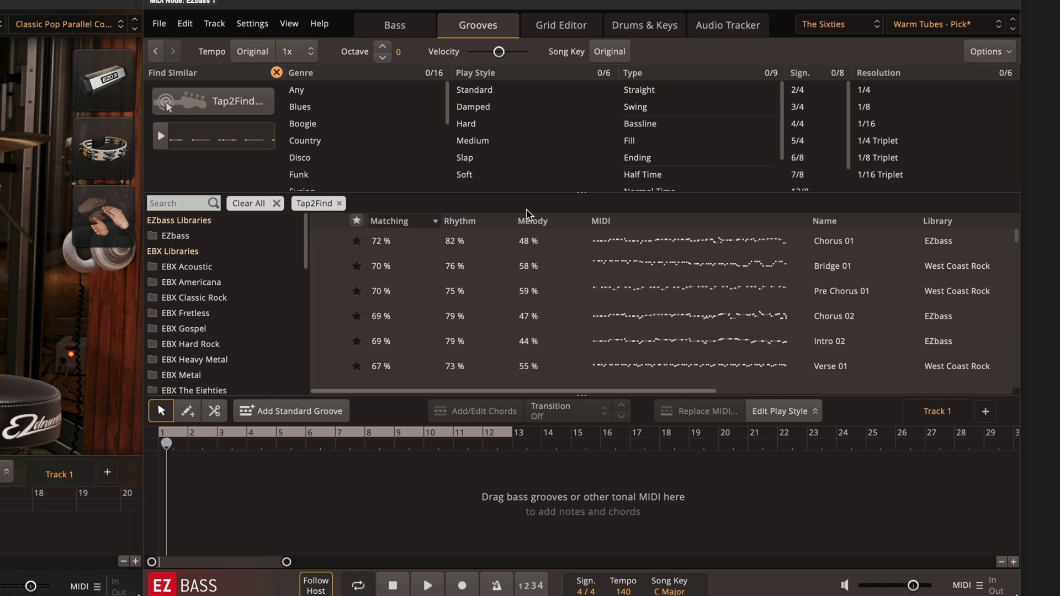
Preview the Chorus 01 and Bridge 01 results and place Bridge 01 at bar 1 of the song track
mouse_move(328, 246)
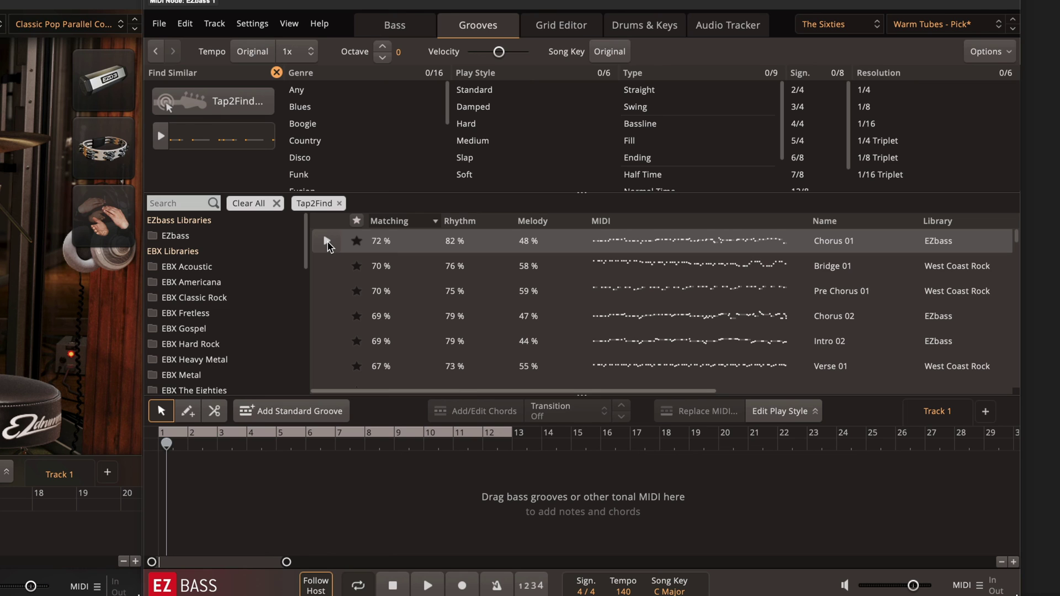
left_click(327, 242)
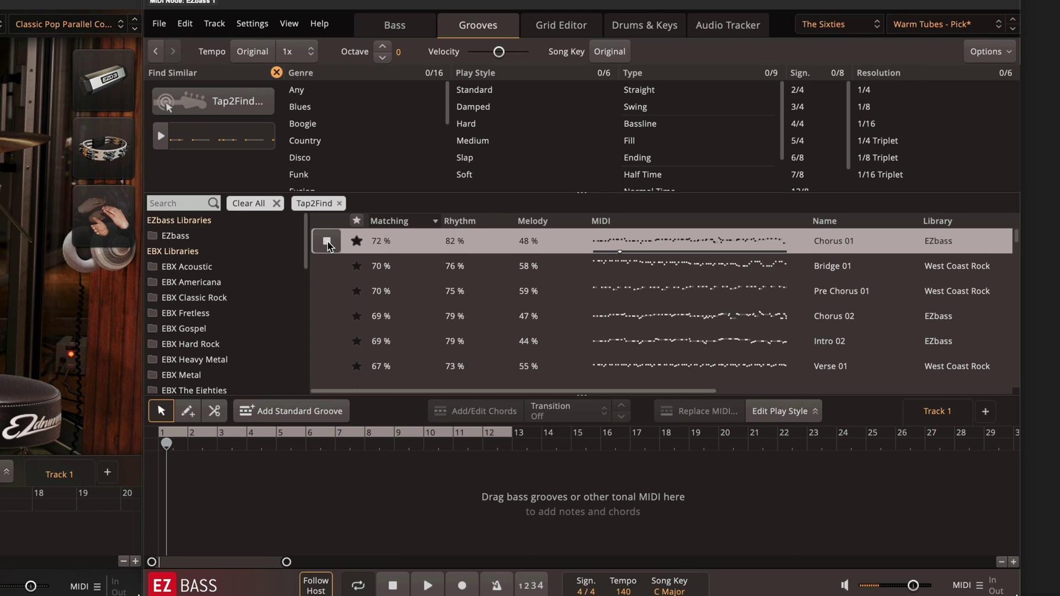
left_click(319, 269)
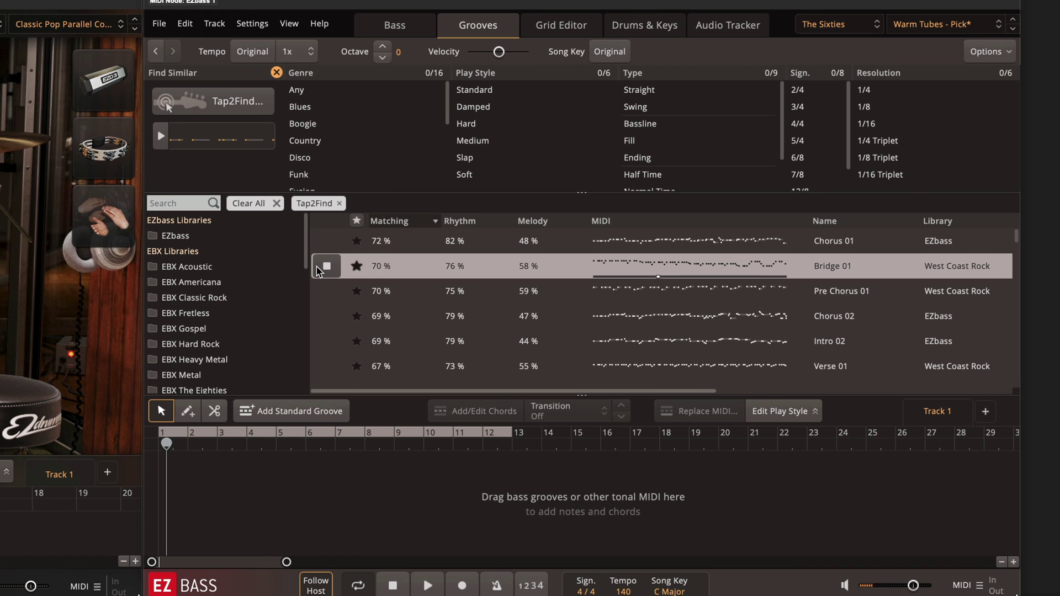
left_click(319, 269)
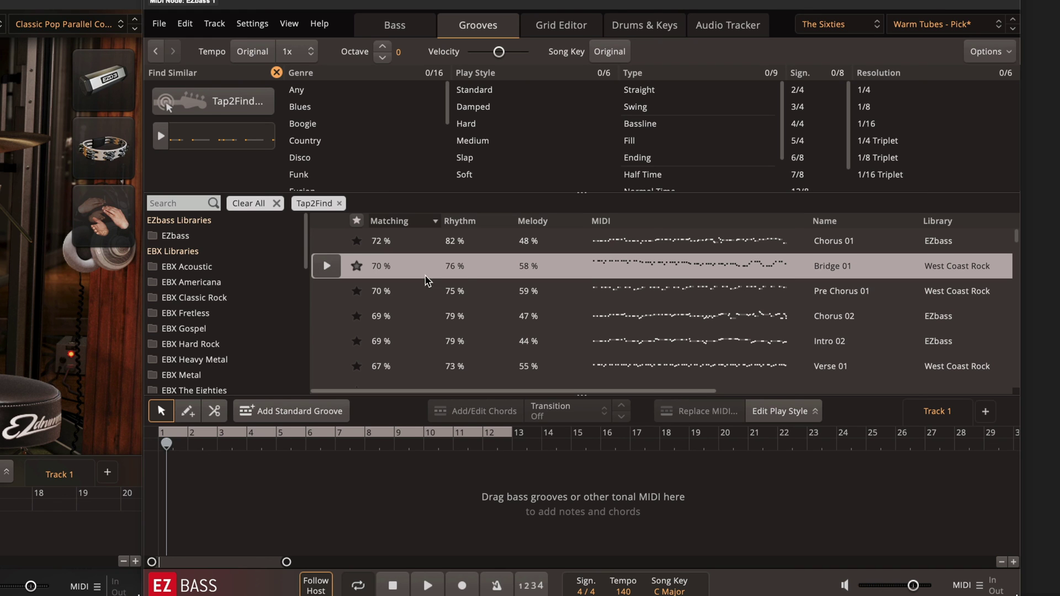
left_click_drag(607, 265, 166, 480)
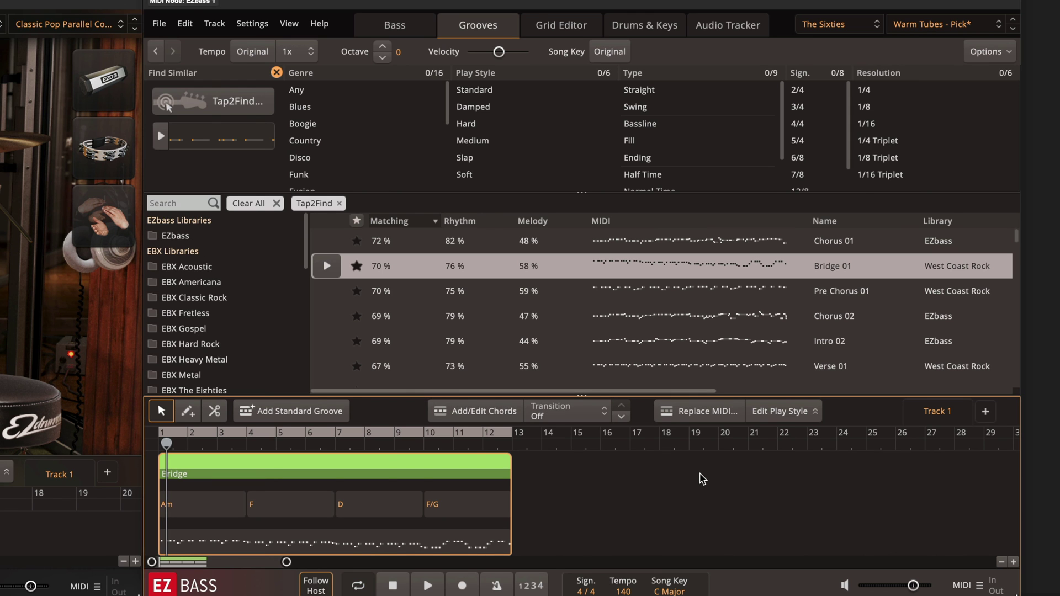